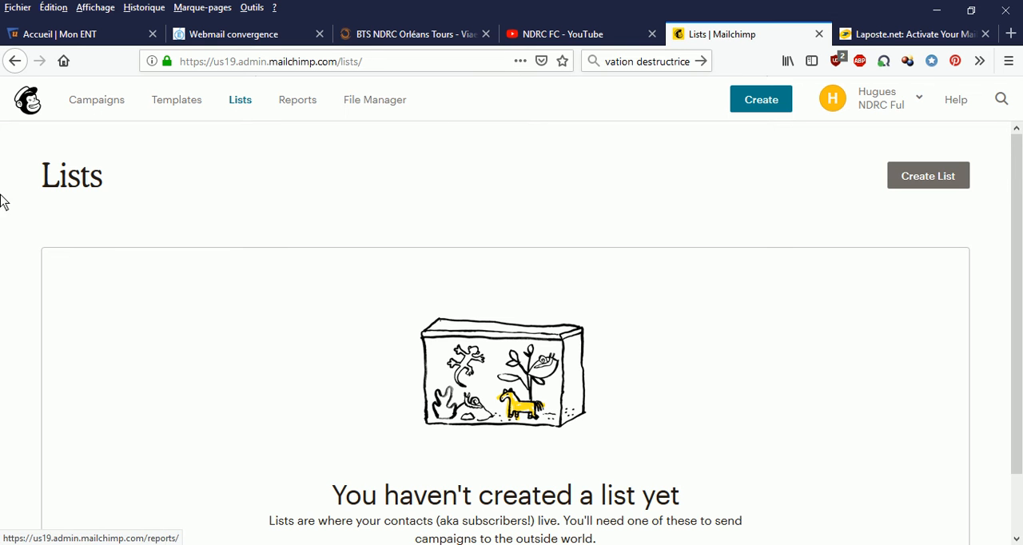
# Start creating a new contact list and name it "Clients eurélienne".
pyautogui.click(770, 101)
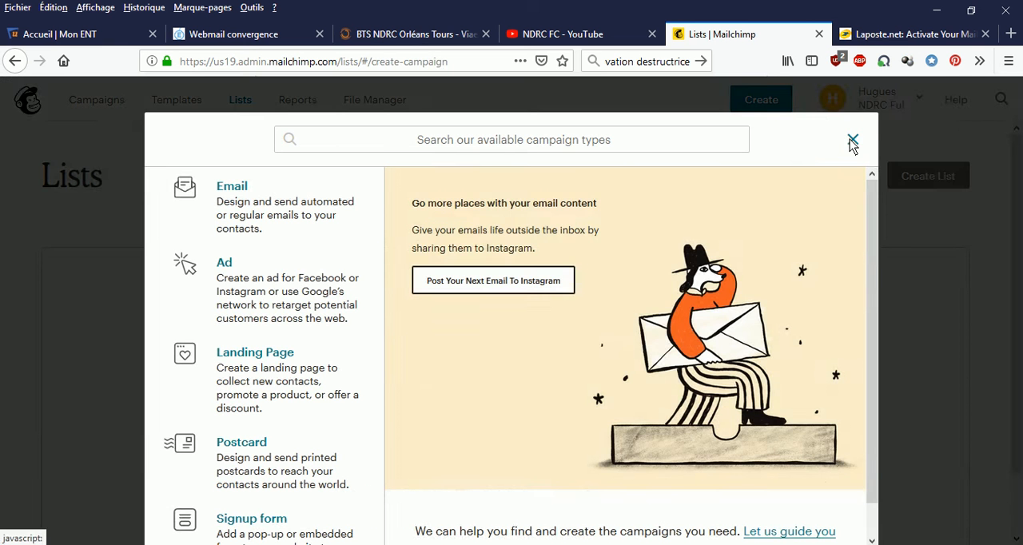
pyautogui.click(852, 141)
pyautogui.click(927, 179)
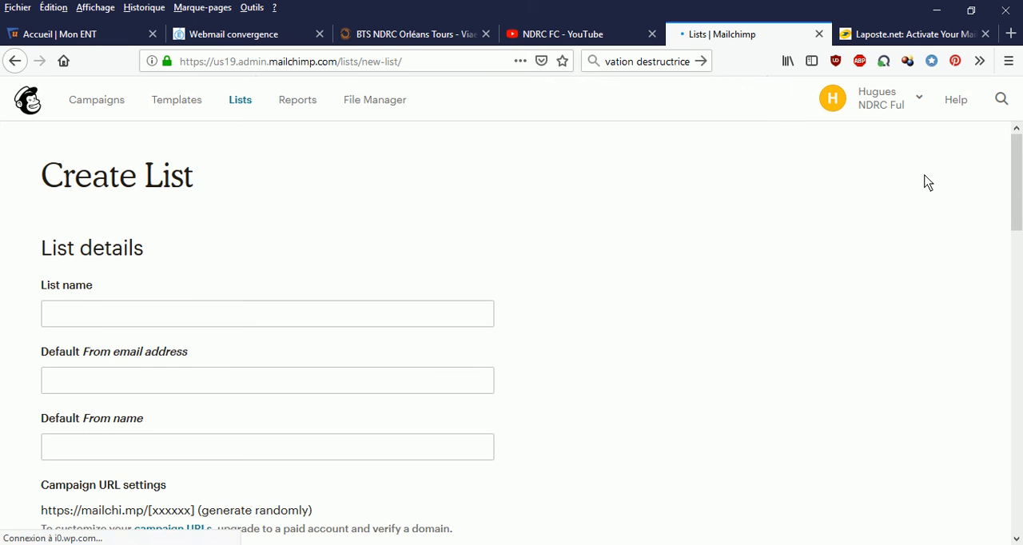
pyautogui.click(87, 318)
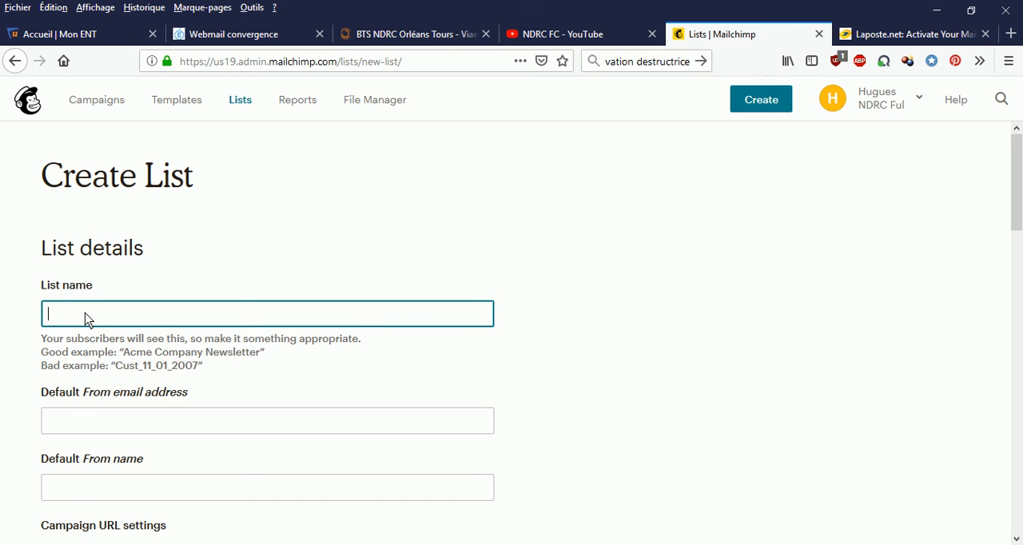
pyautogui.write('Client')
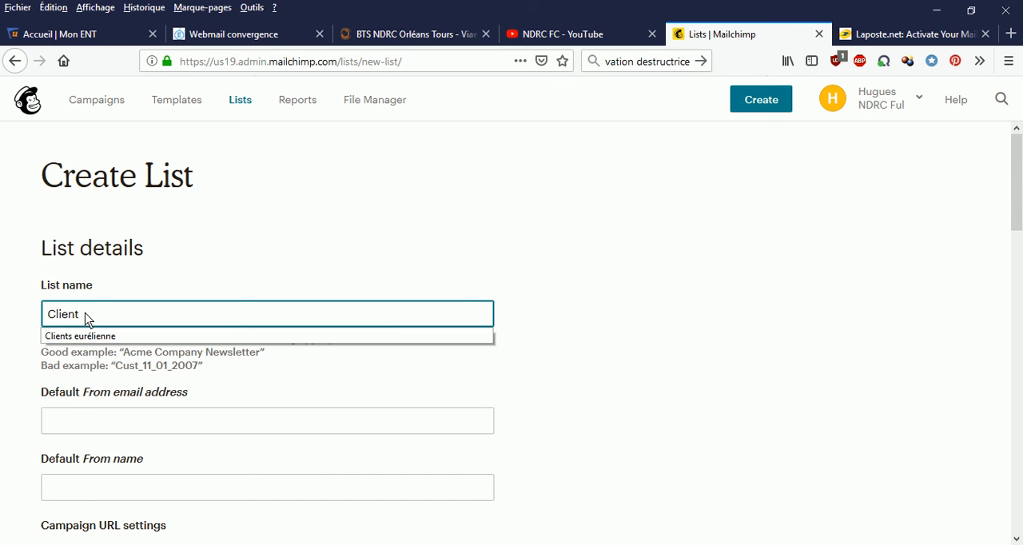
pyautogui.write(' Fu')
pyautogui.write('r')
pyautogui.click(92, 342)
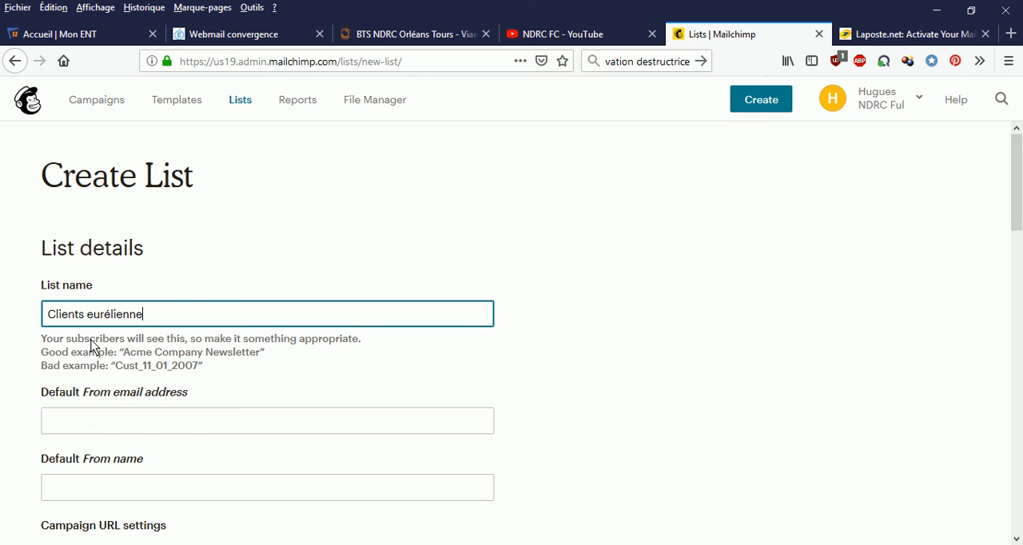
# Enter the sender's e-mail as the list's default From email address.
pyautogui.click(62, 428)
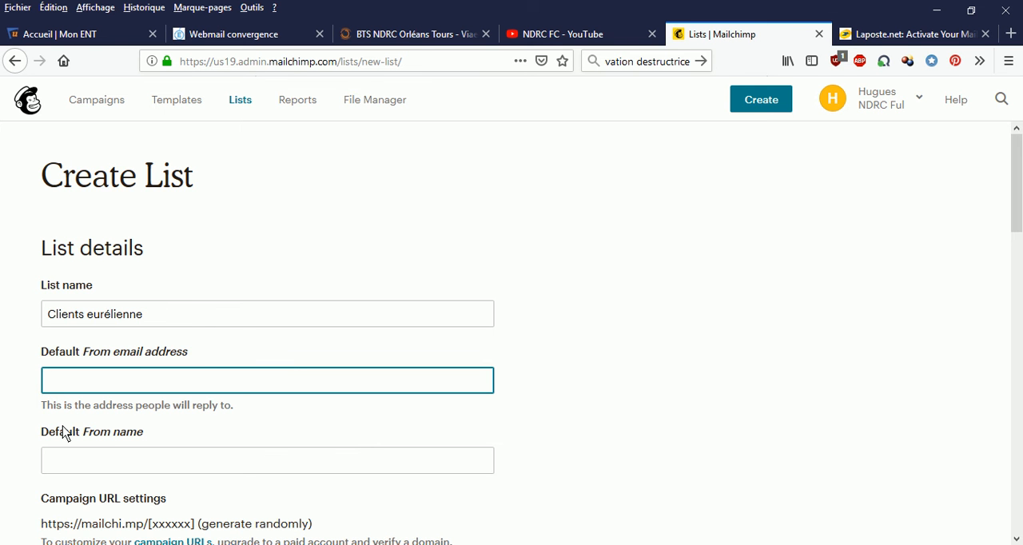
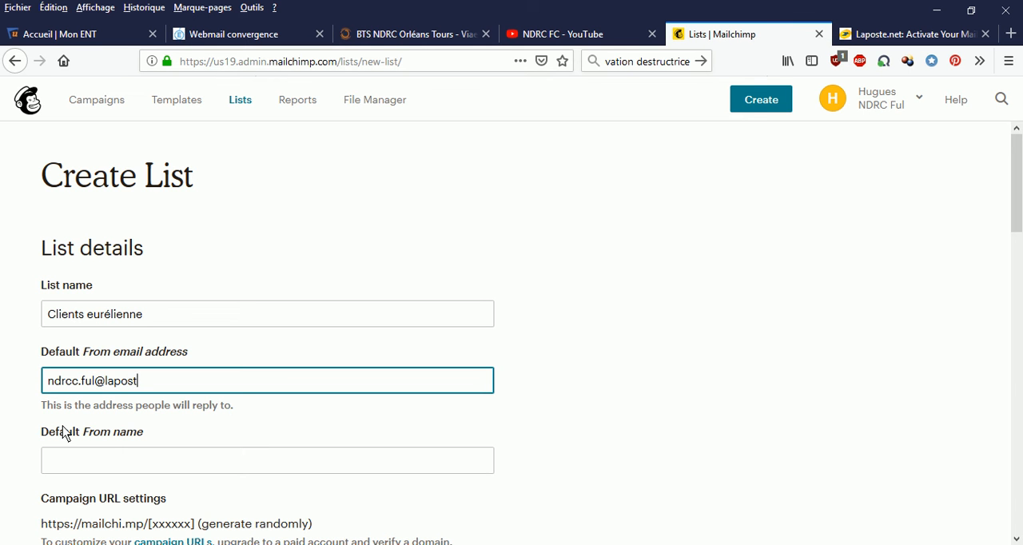
# Enter the sender's full name as the list's default From name.
pyautogui.click(69, 470)
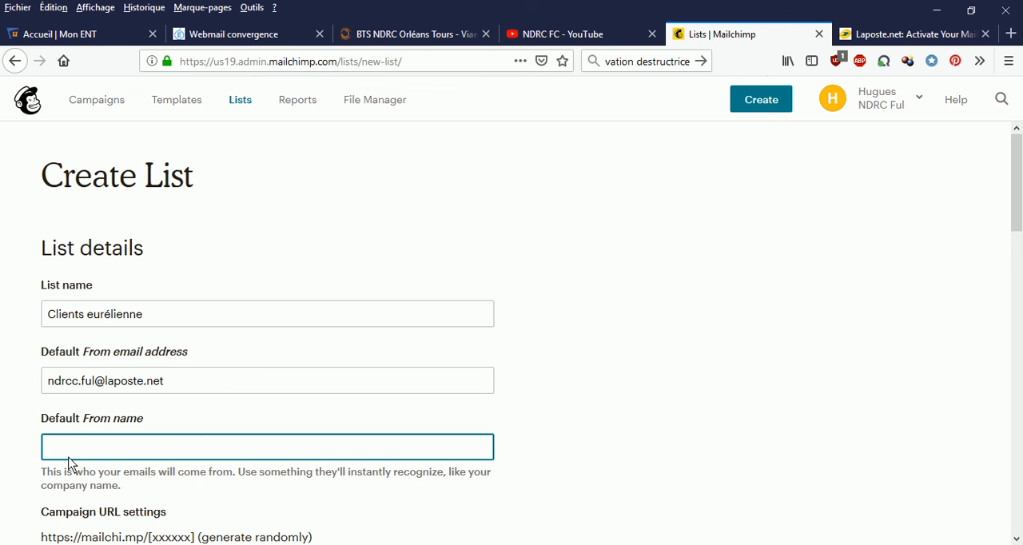
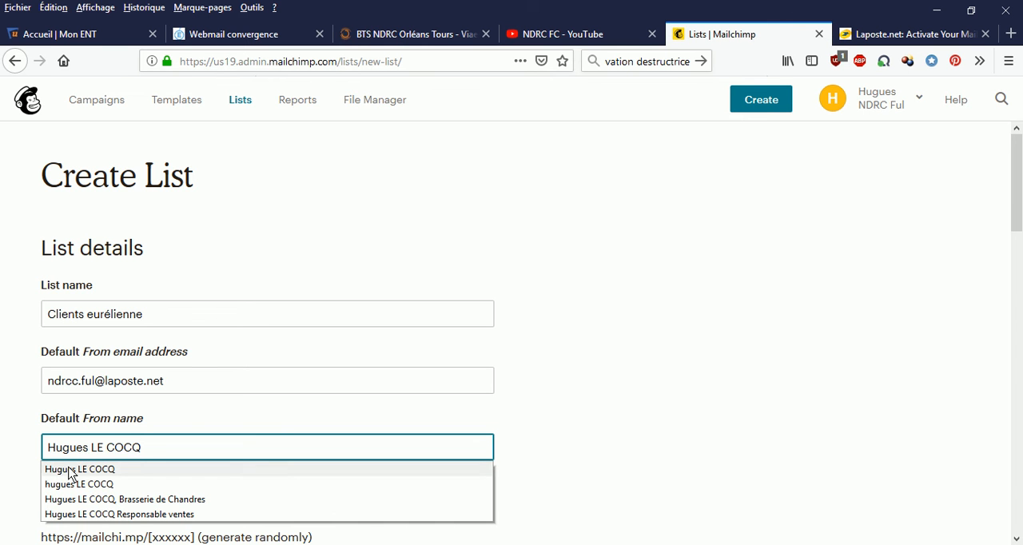
pyautogui.click(69, 471)
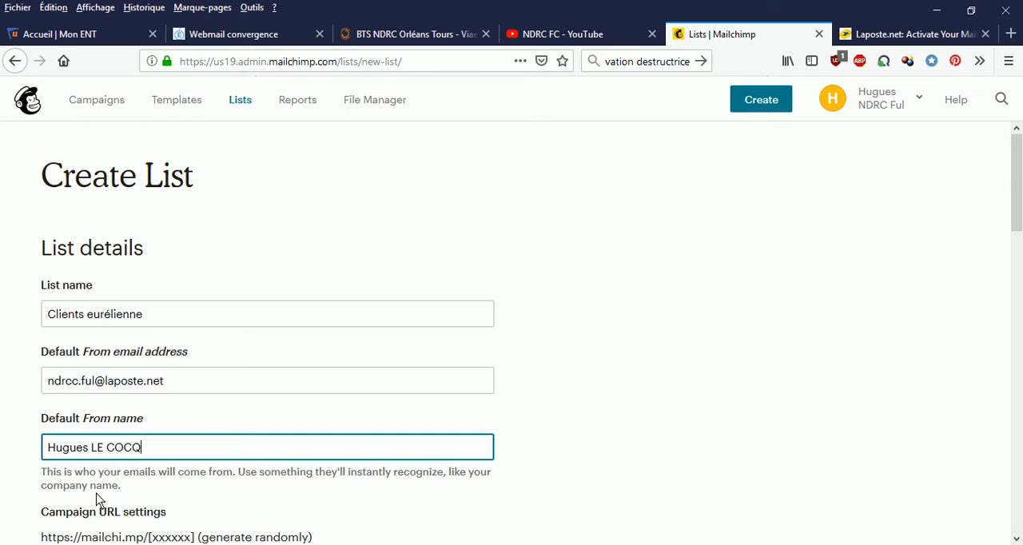
# Write "Vous êtes de l'Eurélienne" as the reminder of how people signed up to the list.
pyautogui.scroll(-3, 100, 496)
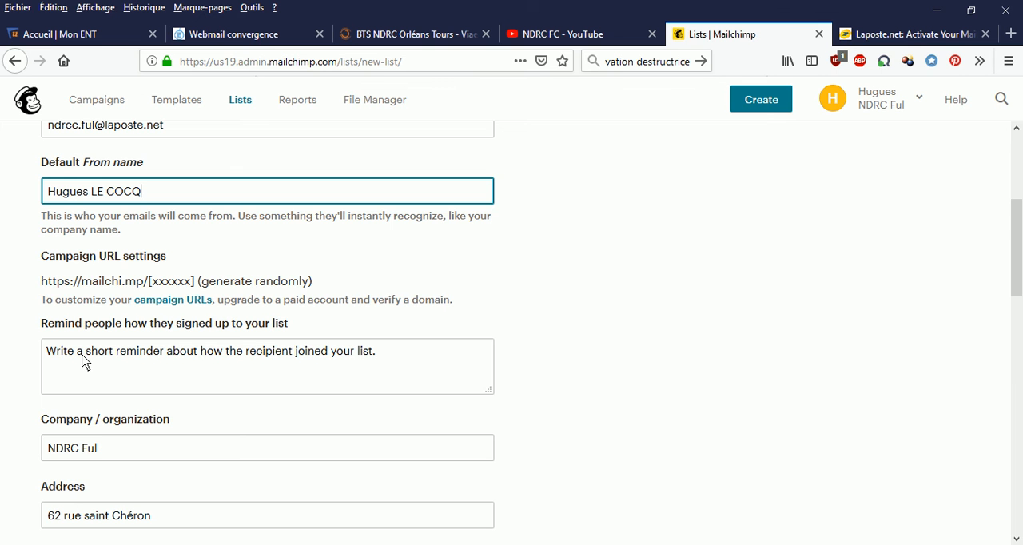
pyautogui.click(376, 364)
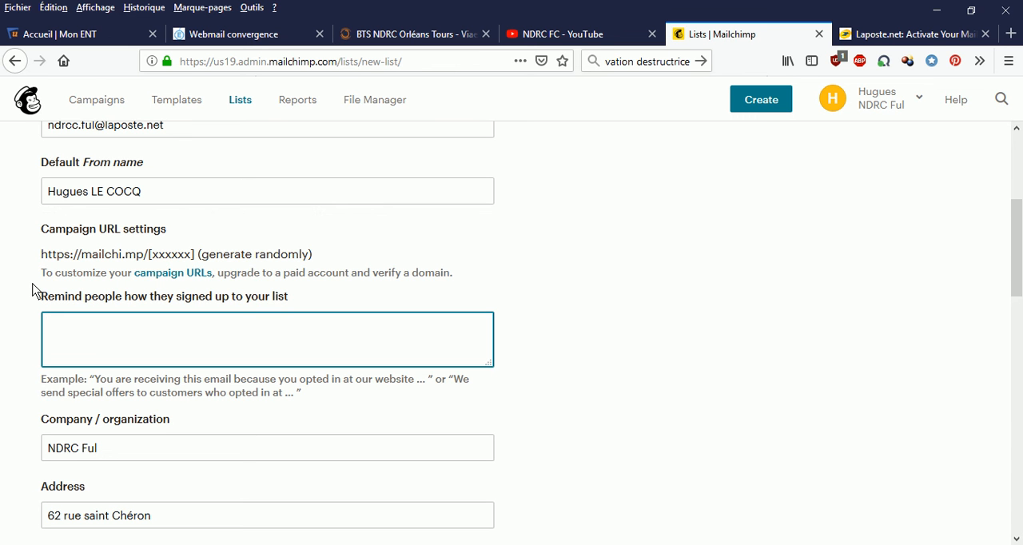
pyautogui.write("Vous êtes de l'Eurél")
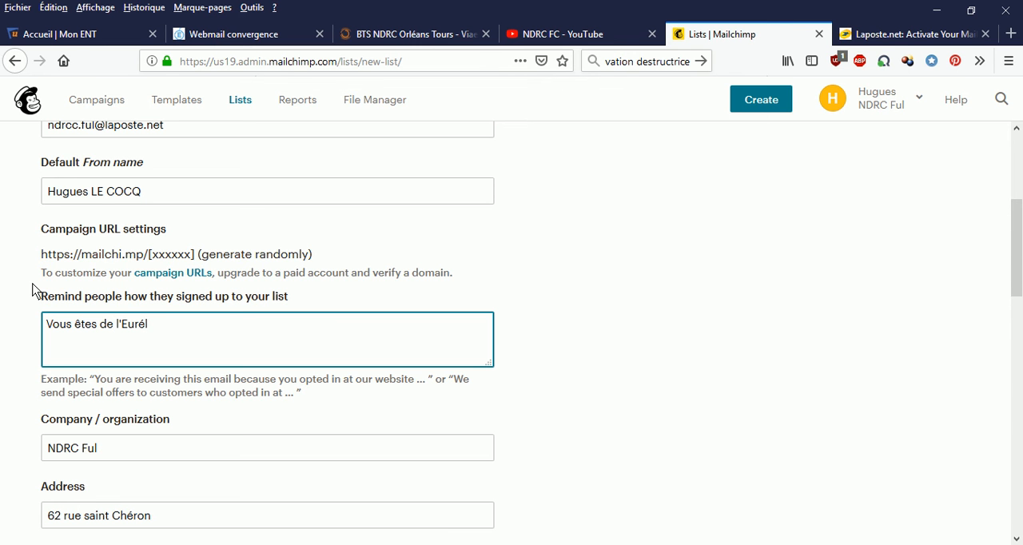
pyautogui.write('ienne')
# Replace the list's company / organization with "Brasserie de Chandres".
pyautogui.click(112, 437)
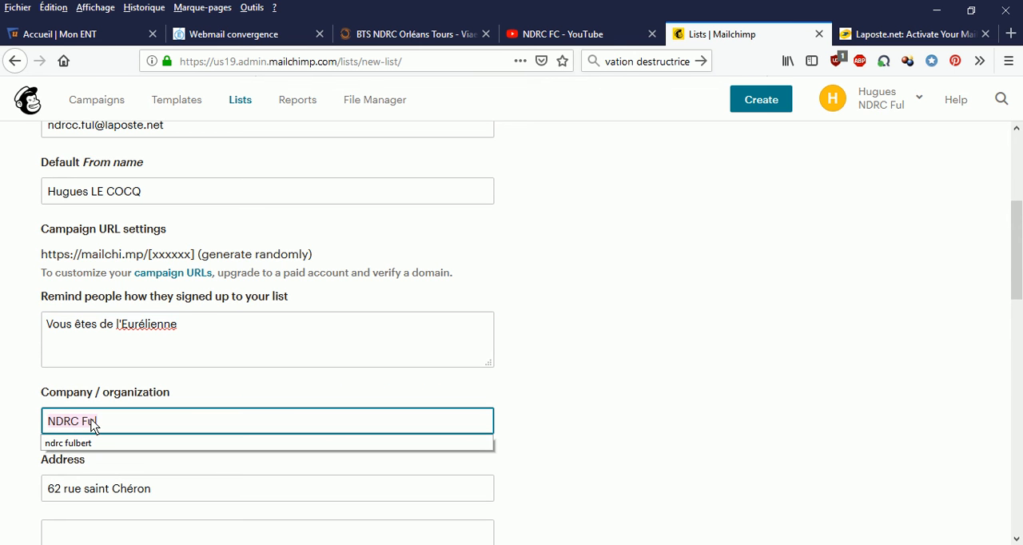
pyautogui.moveTo(107, 424); pyautogui.dragTo(35, 410)
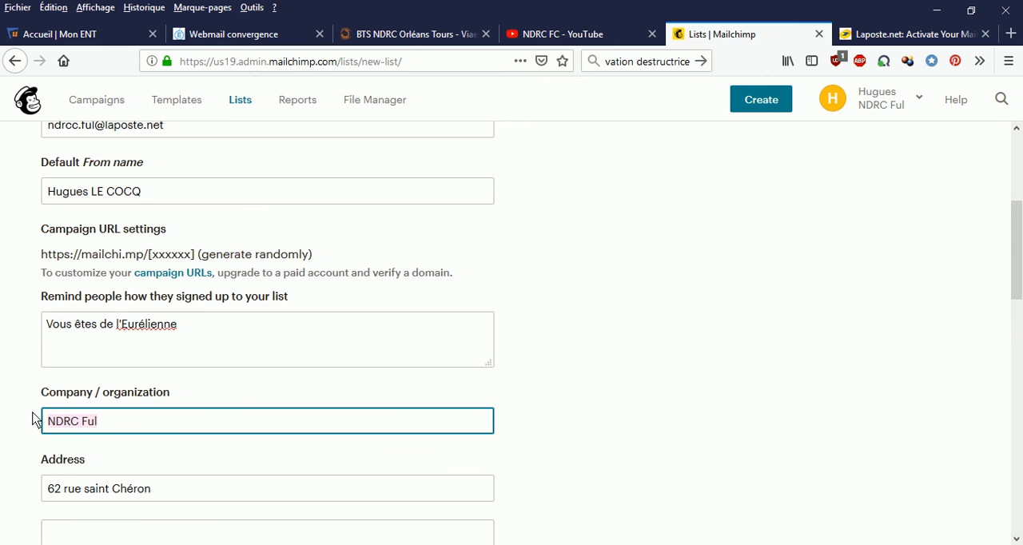
pyautogui.write('E')
pyautogui.press('BackSpace')
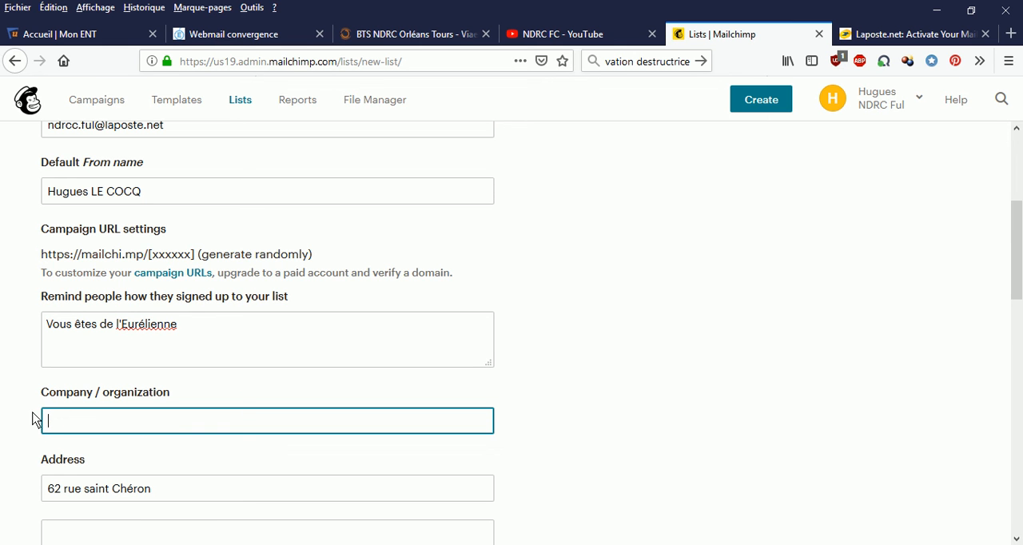
pyautogui.write('Brassere')
pyautogui.press('BackSpace')
pyautogui.press('Down')
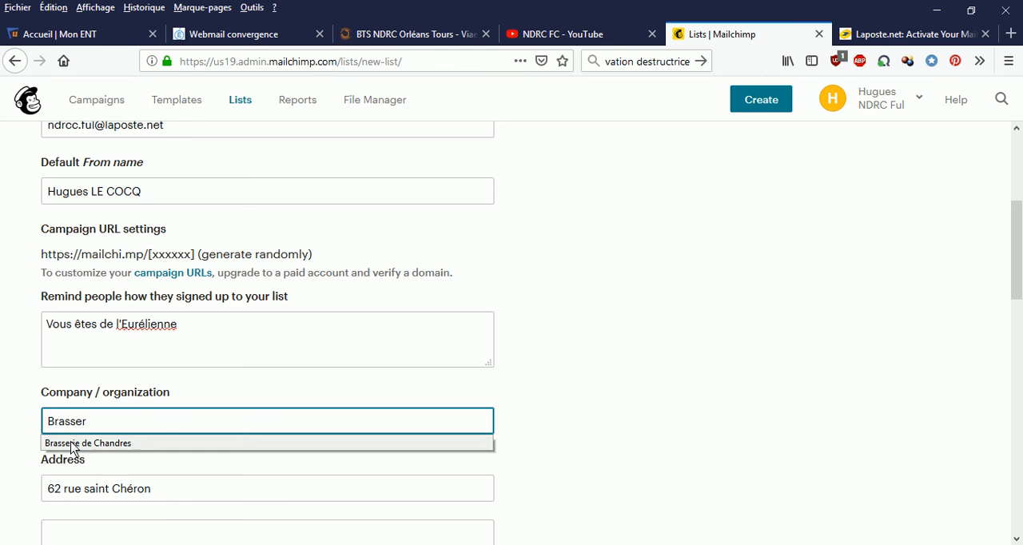
pyautogui.press('Return')
# Replace the first address line with the company's street address.
pyautogui.press('Tab')
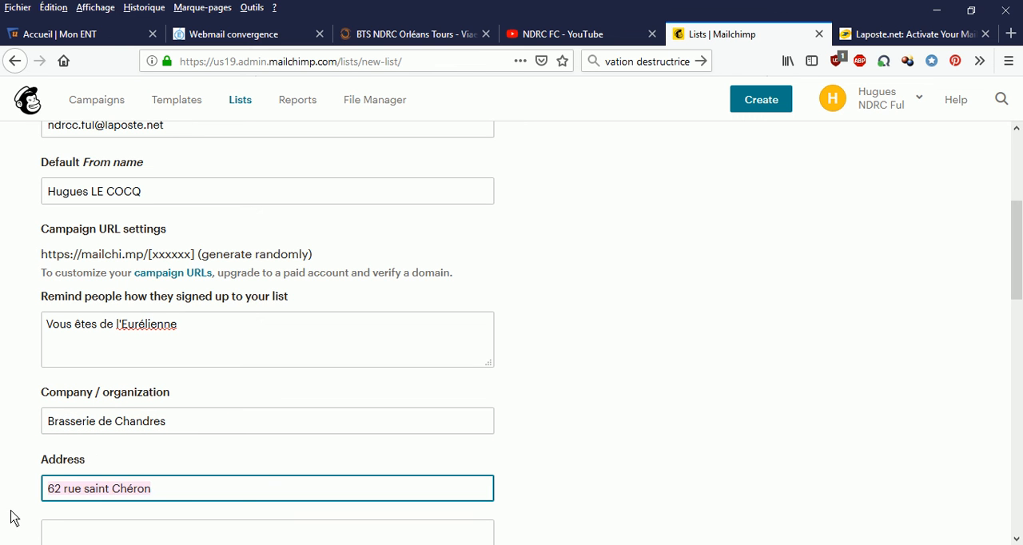
pyautogui.write('1')
pyautogui.press('BackSpace')
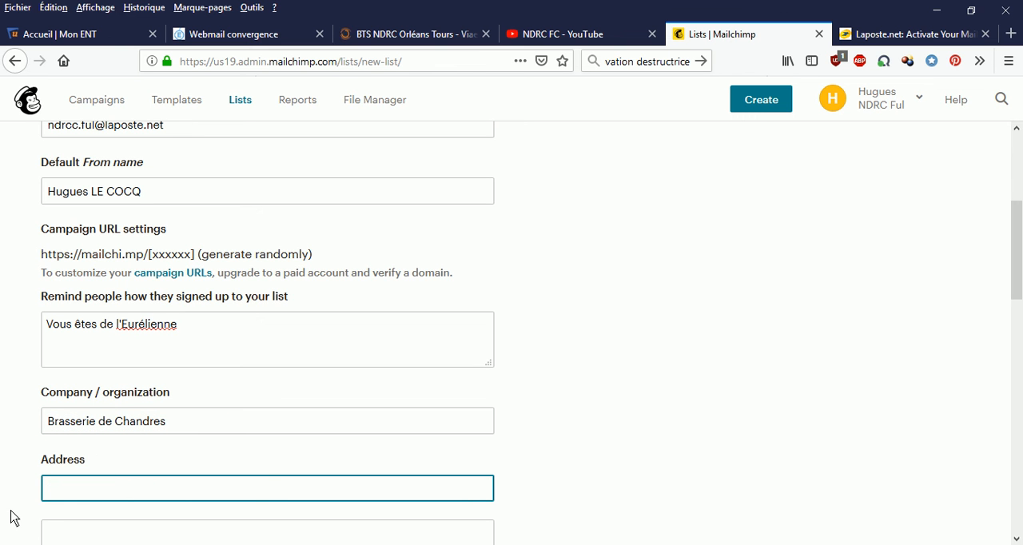
pyautogui.write('rue')
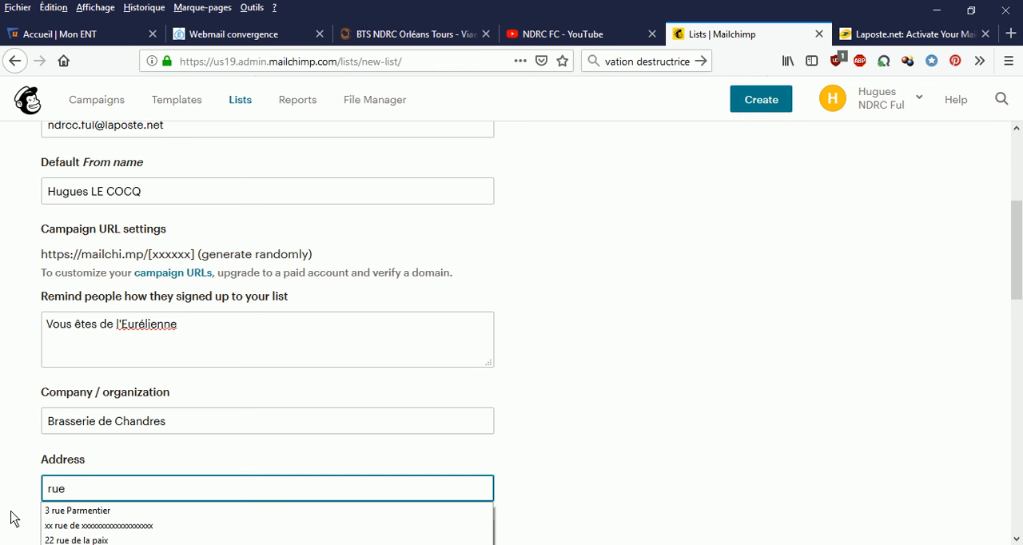
pyautogui.write(' de')
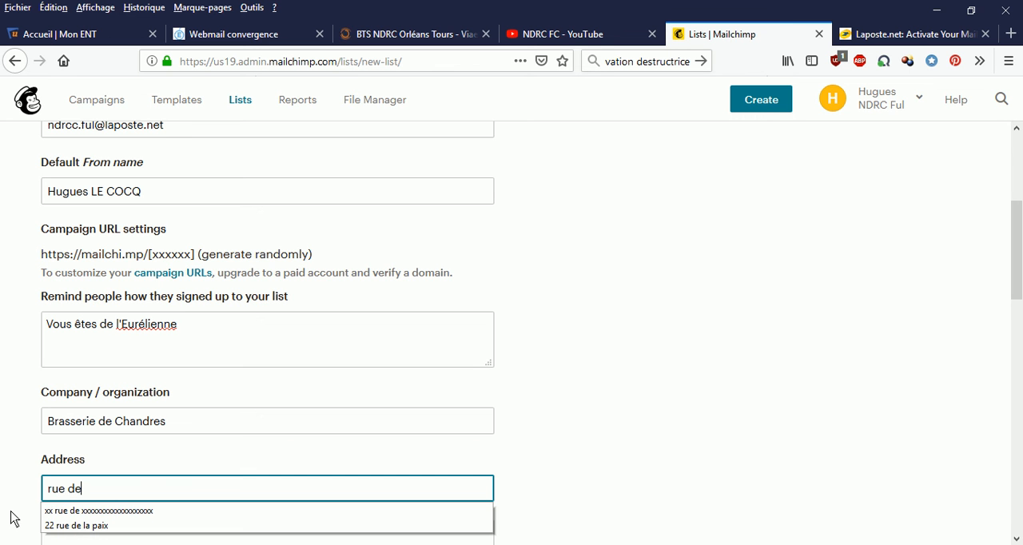
pyautogui.write(' sours')
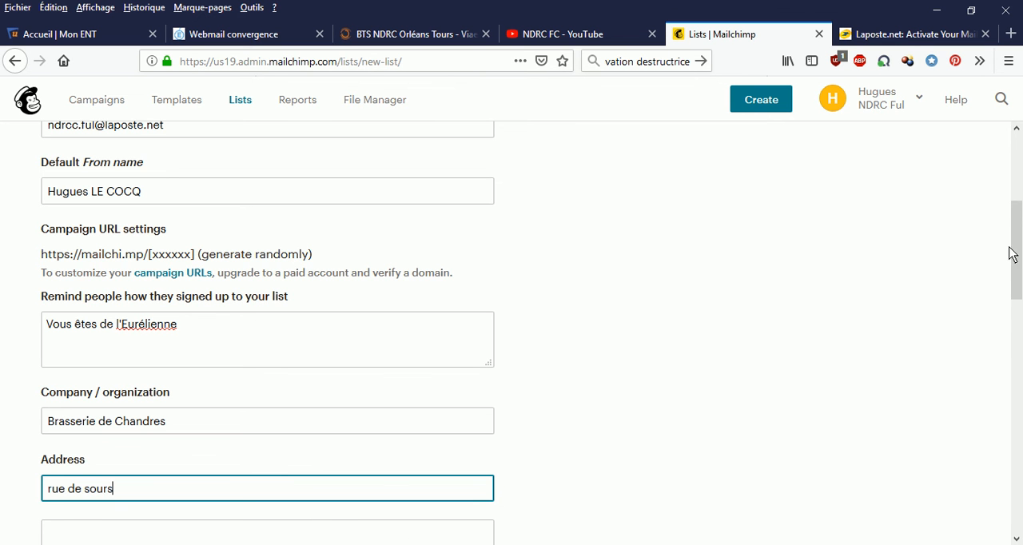
pyautogui.moveTo(1016, 256); pyautogui.dragTo(1021, 358)
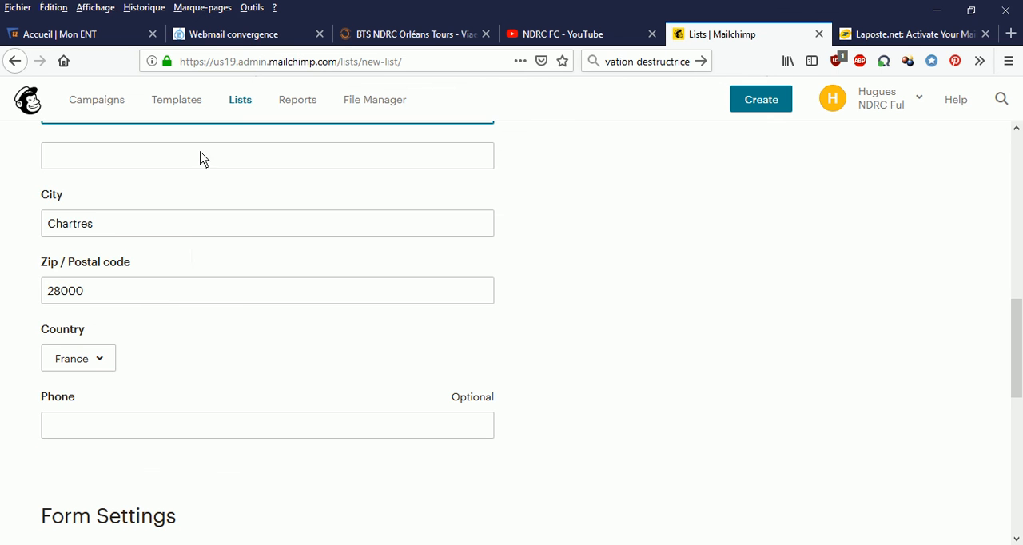
pyautogui.click(108, 227)
pyautogui.moveTo(106, 225); pyautogui.dragTo(1, 221)
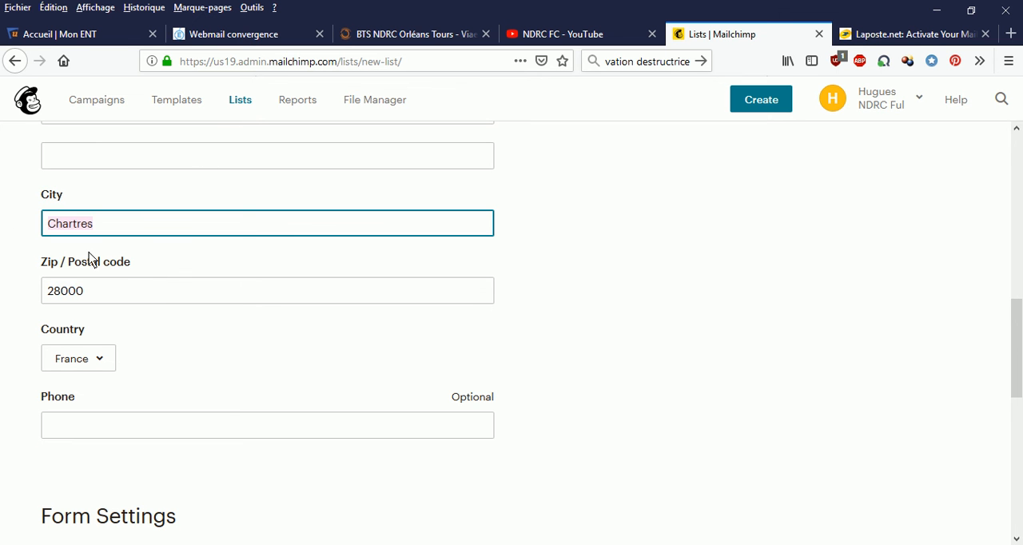
# Turn on the Daily summary notification and save the new list.
pyautogui.scroll(-5, 96, 463)
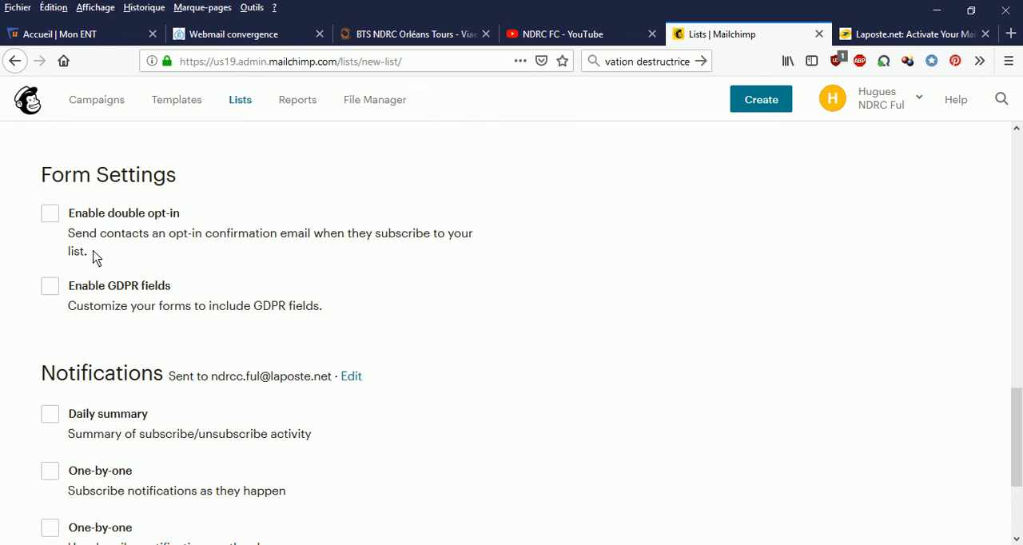
pyautogui.click(53, 419)
pyautogui.scroll(-4, 140, 430)
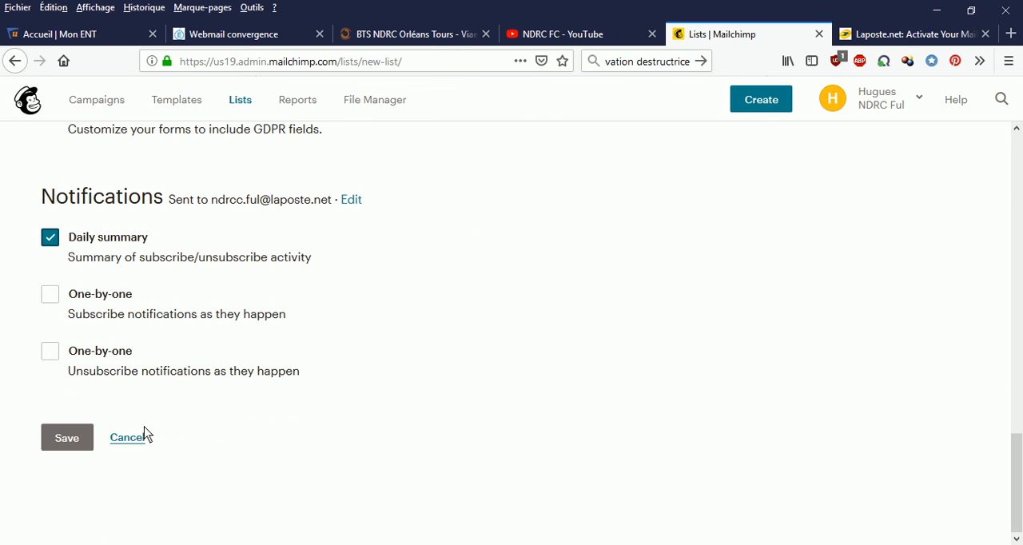
pyautogui.click(69, 439)
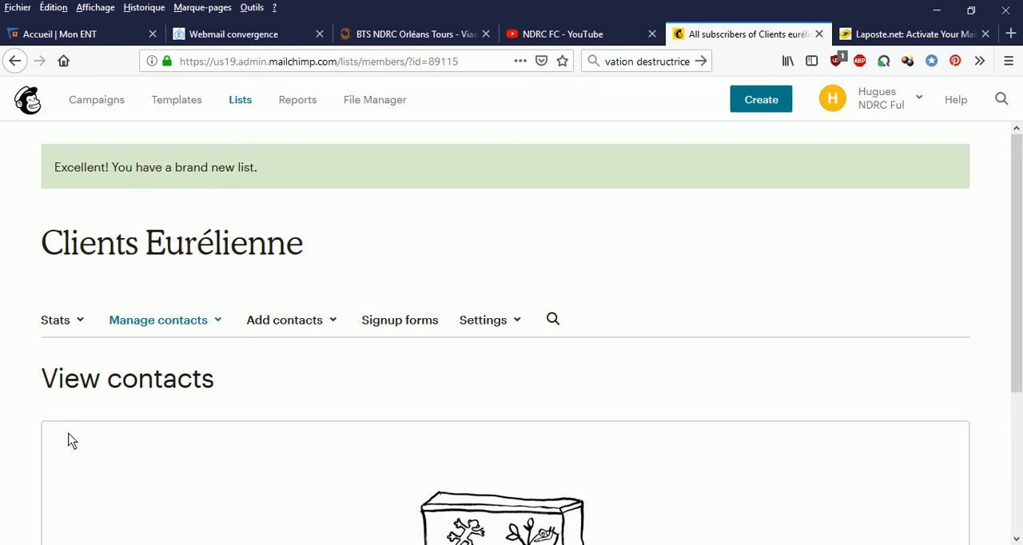
# Start adding a single subscriber to the Clients Eurélienne list and enter the subscriber's e-mail address.
pyautogui.click(334, 322)
pyautogui.click(314, 360)
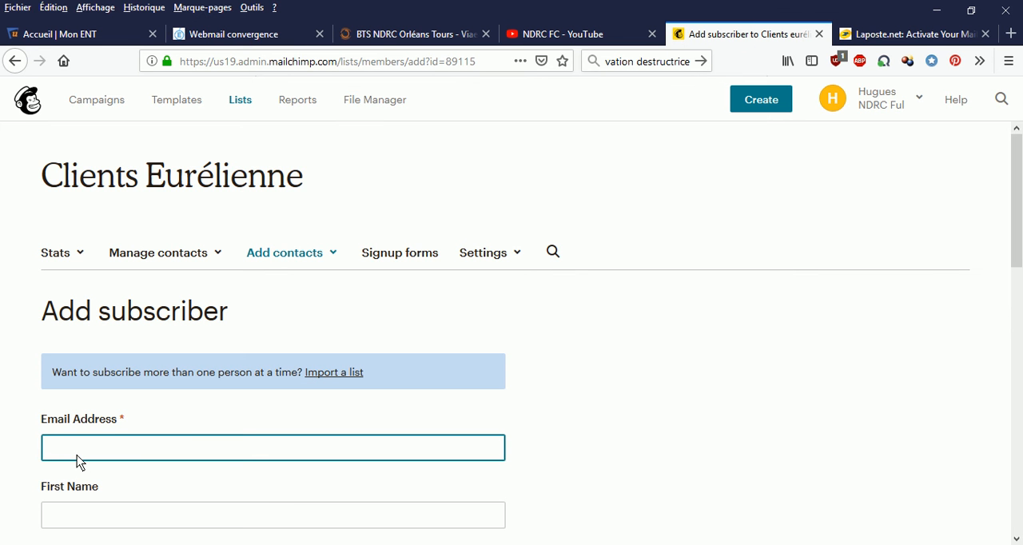
# Enter the subscriber's first name.
pyautogui.click(67, 521)
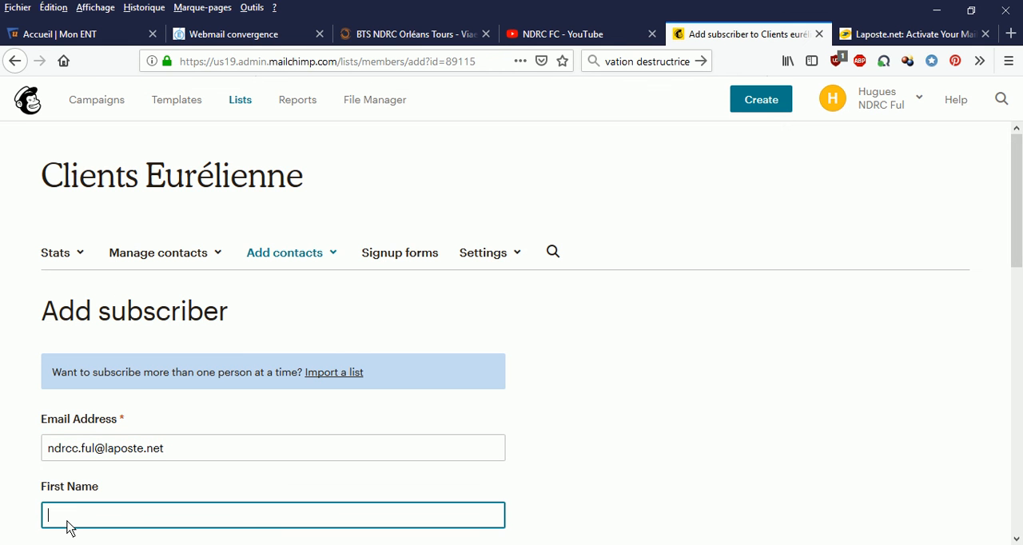
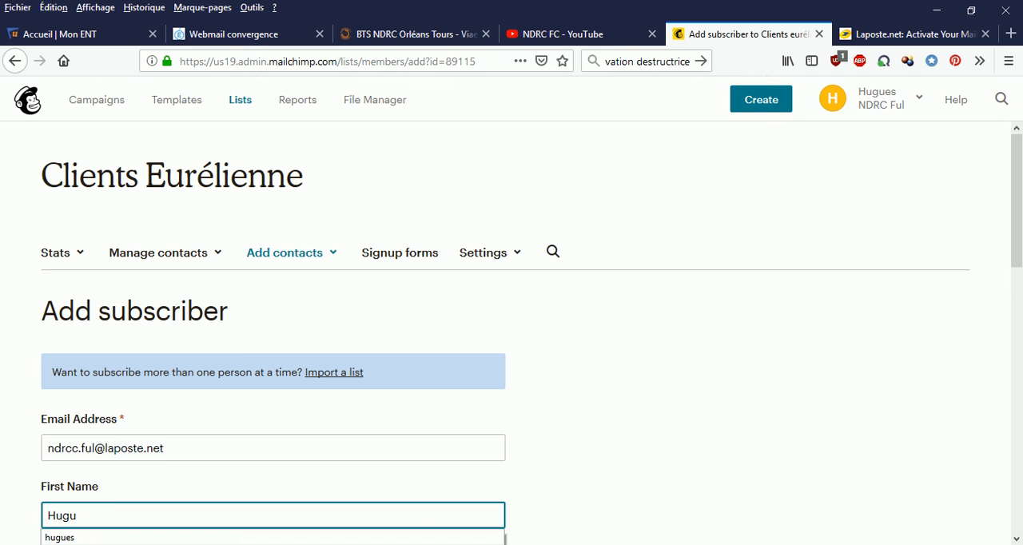
# Enter the subscriber's last name.
pyautogui.scroll(-2, 88, 524)
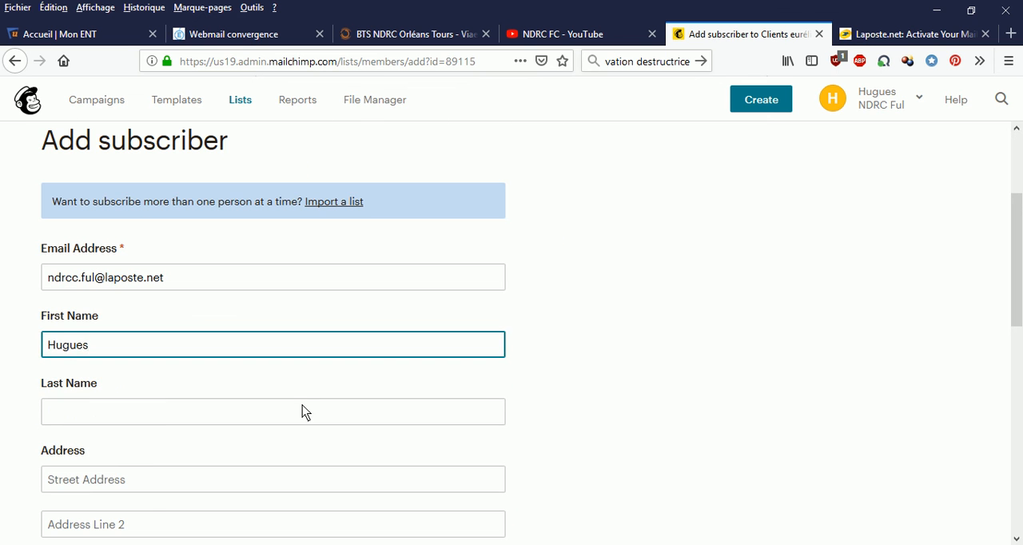
pyautogui.click(73, 420)
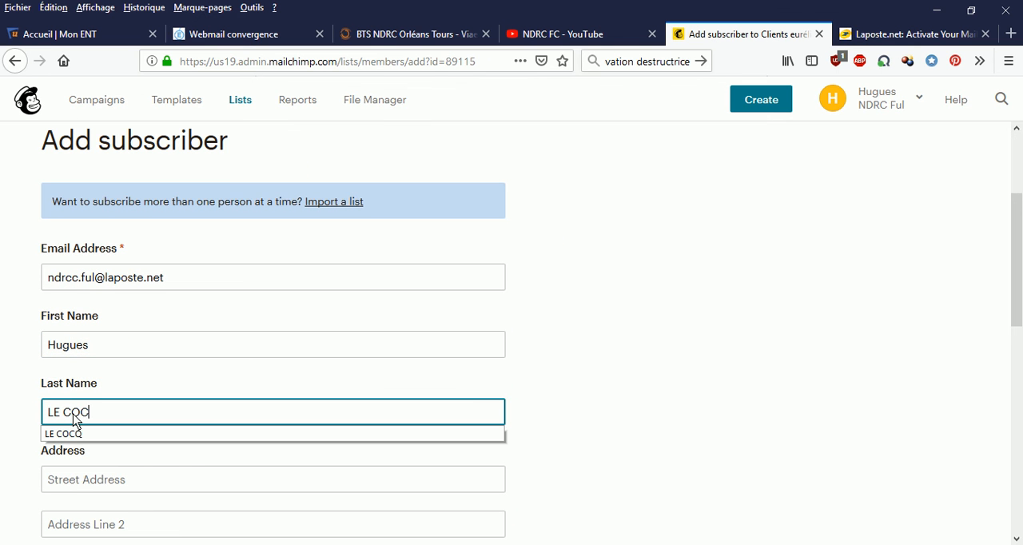
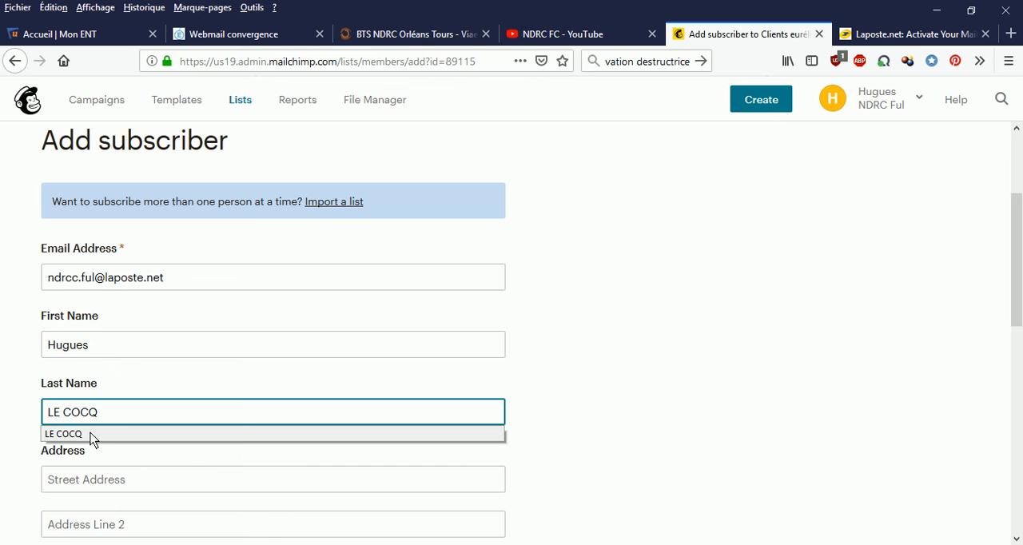
pyautogui.click(80, 436)
pyautogui.scroll(-10, 126, 448)
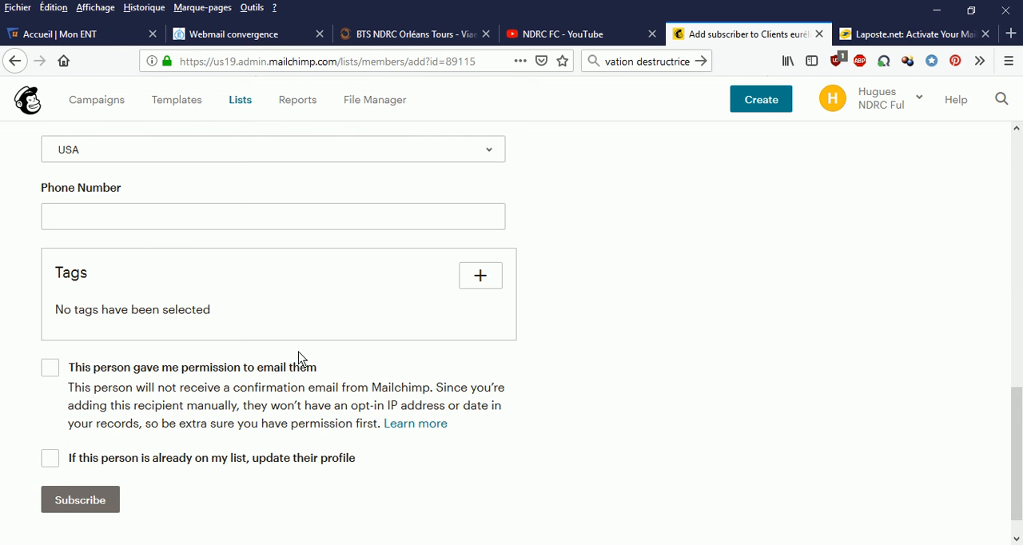
# Confirm that the person gave permission to be emailed and subscribe them to the Clients Eurélienne list.
pyautogui.click(50, 368)
pyautogui.click(78, 504)
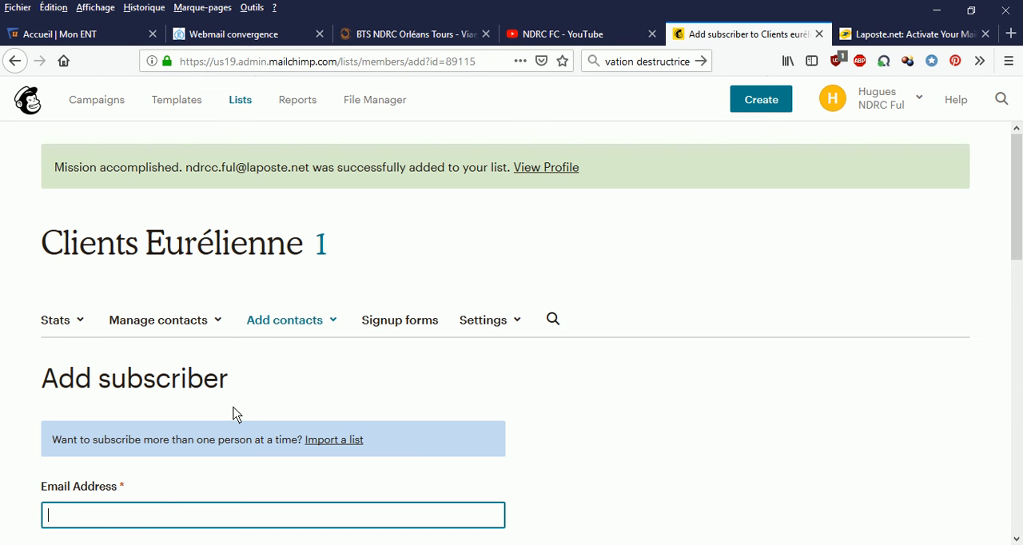
# Open the list fields and merge tags settings of the Clients Eurélienne list and rename the Email Address label as "Adresse mail".
pyautogui.click(518, 322)
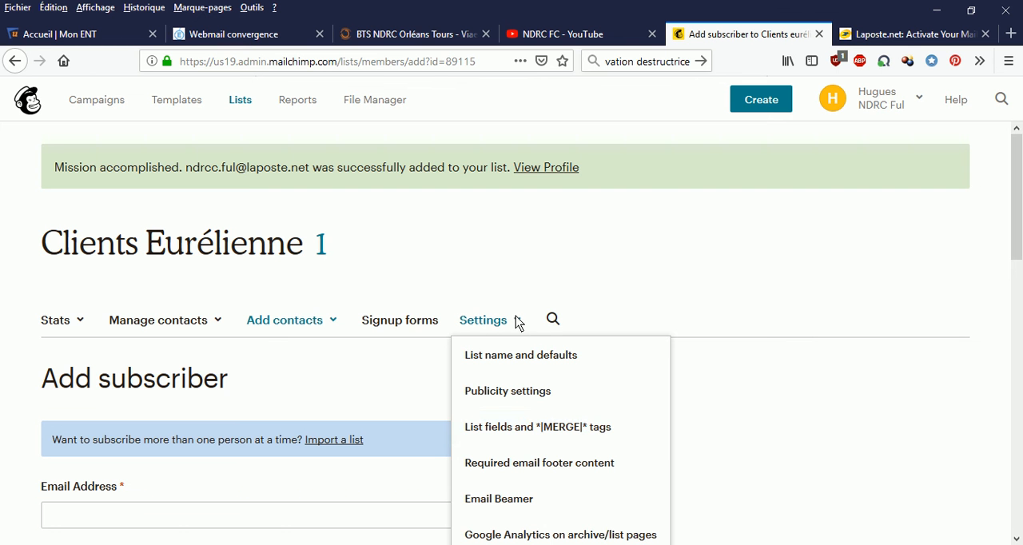
pyautogui.click(527, 432)
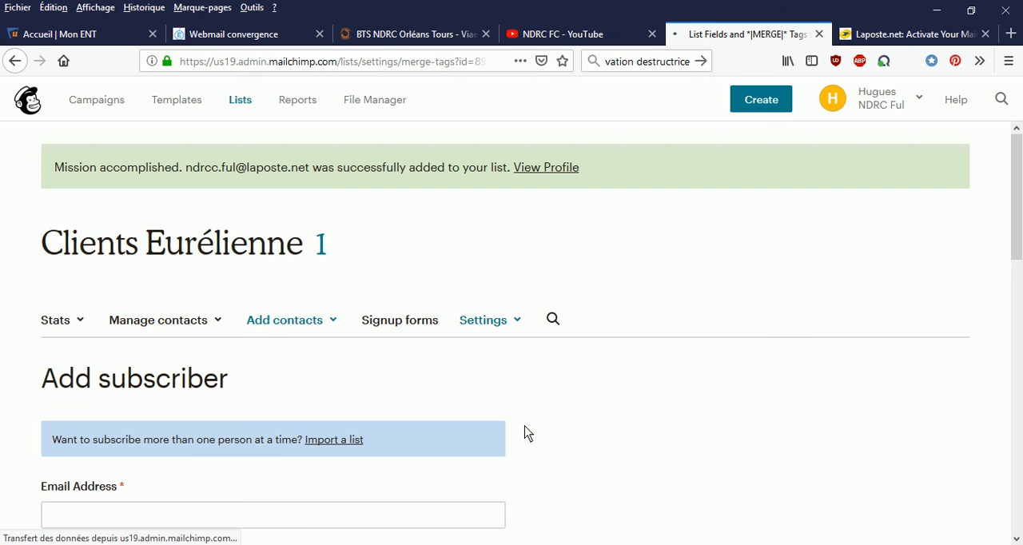
pyautogui.moveTo(135, 467); pyautogui.dragTo(46, 480)
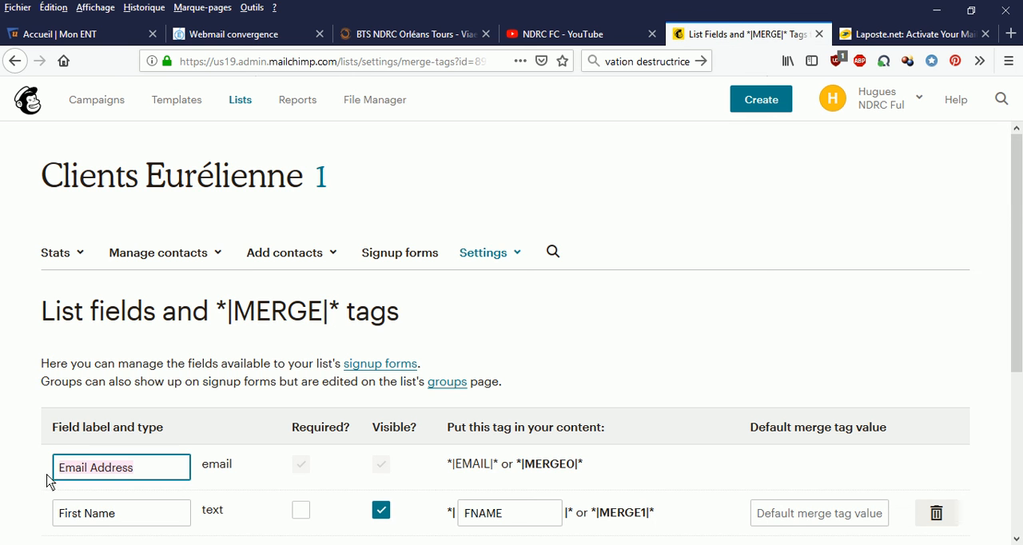
pyautogui.write('a')
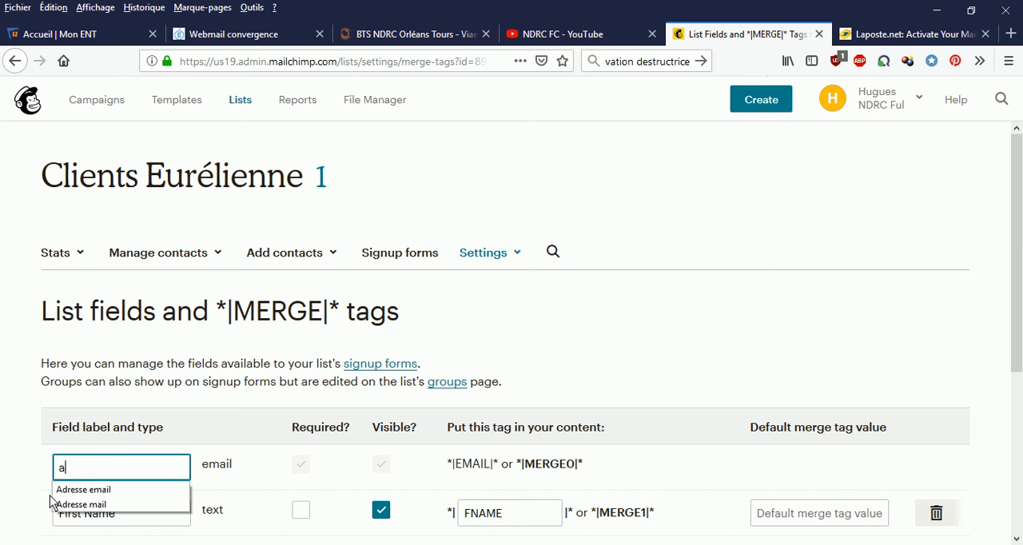
pyautogui.click(80, 504)
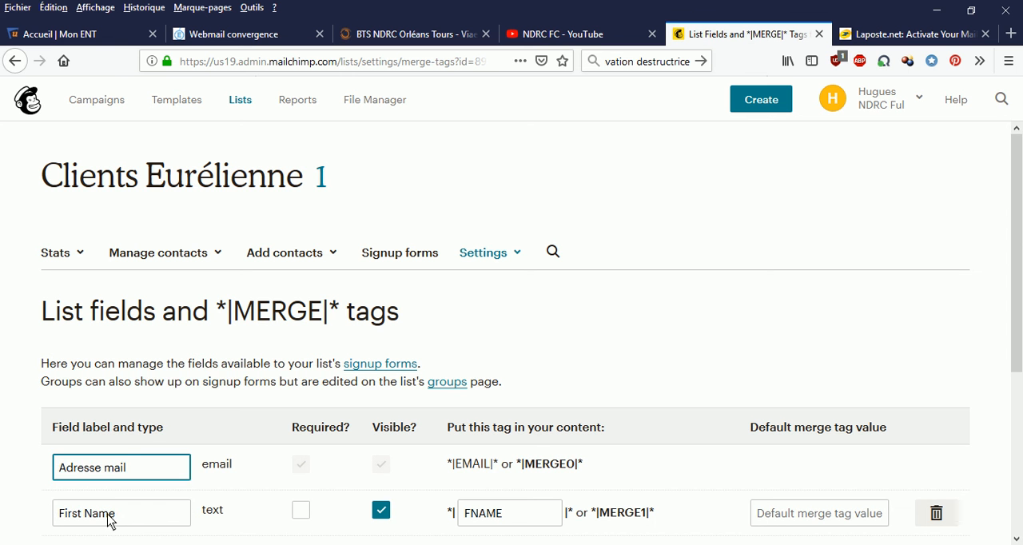
# Rename the First Name field label as "Prénom" and the Last Name field label as "Nom".
pyautogui.moveTo(121, 521); pyautogui.dragTo(37, 537)
pyautogui.write('p')
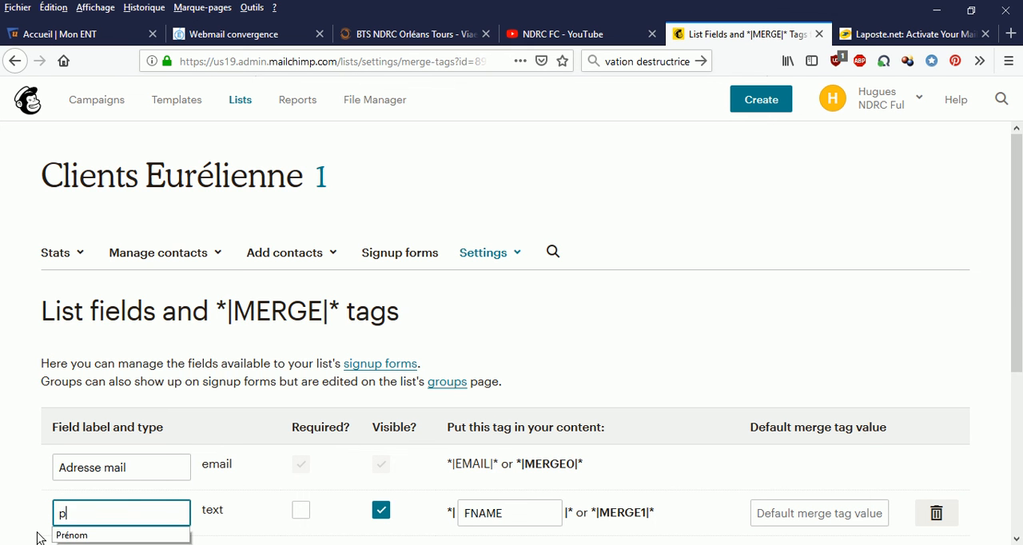
pyautogui.click(88, 535)
pyautogui.scroll(-3, 86, 388)
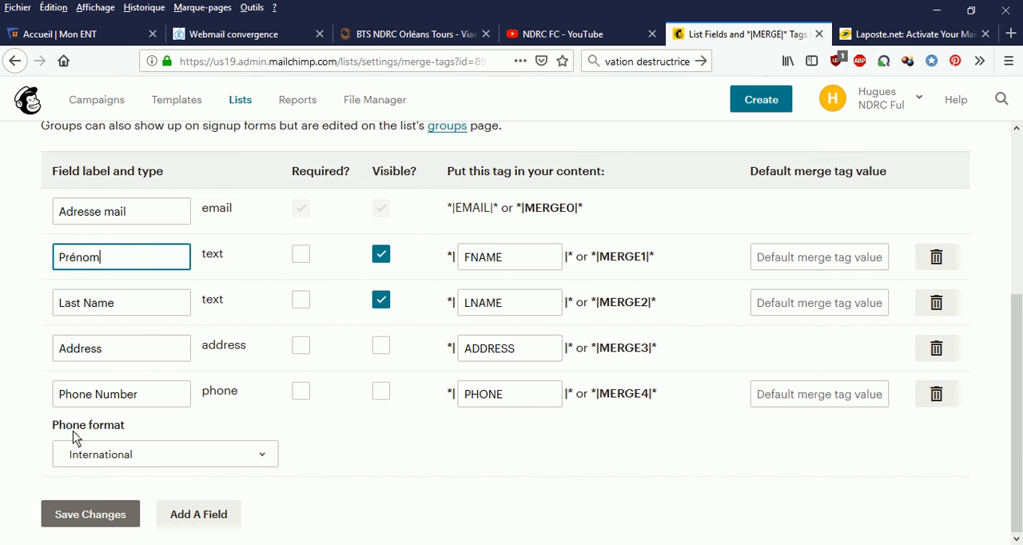
pyautogui.moveTo(122, 312); pyautogui.dragTo(4, 304)
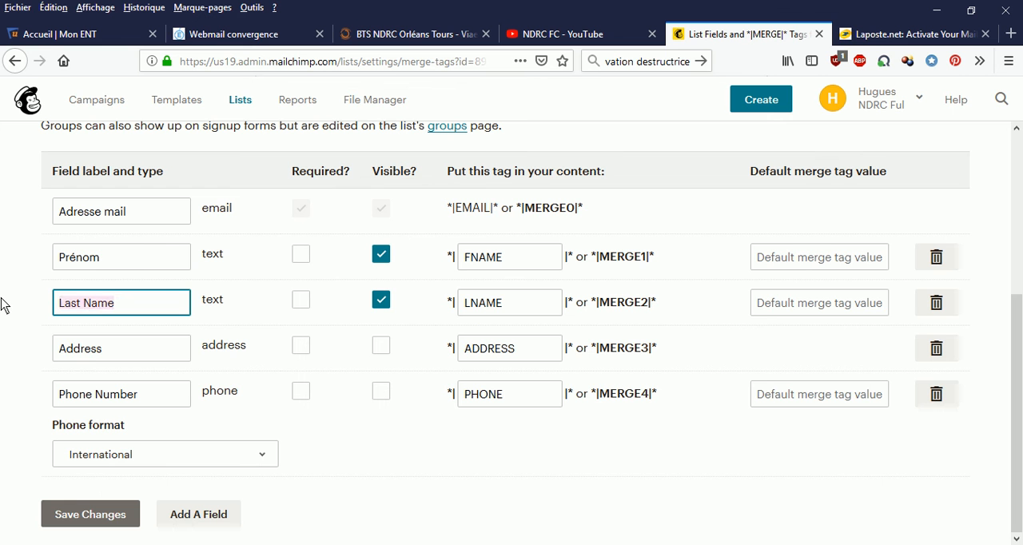
pyautogui.write('n')
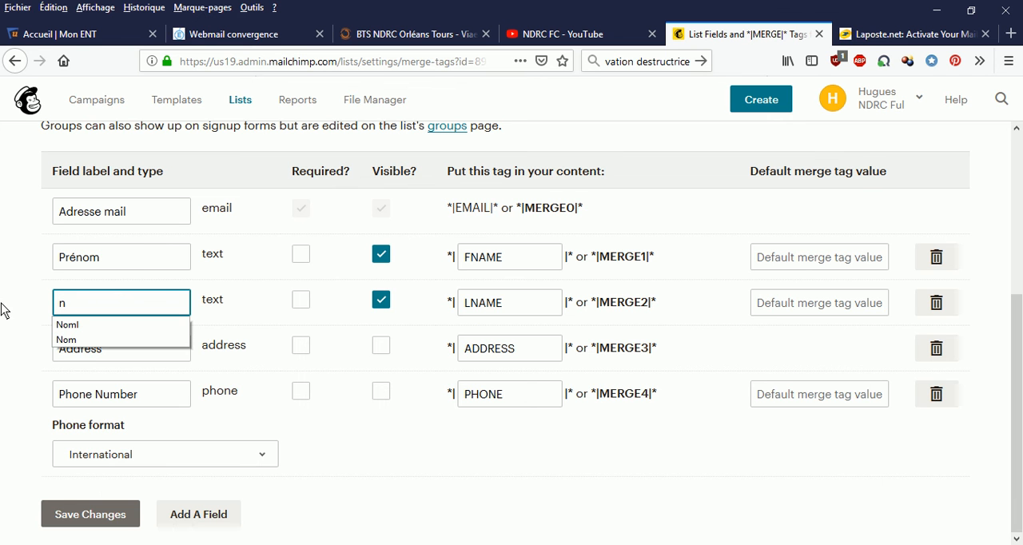
pyautogui.click(78, 341)
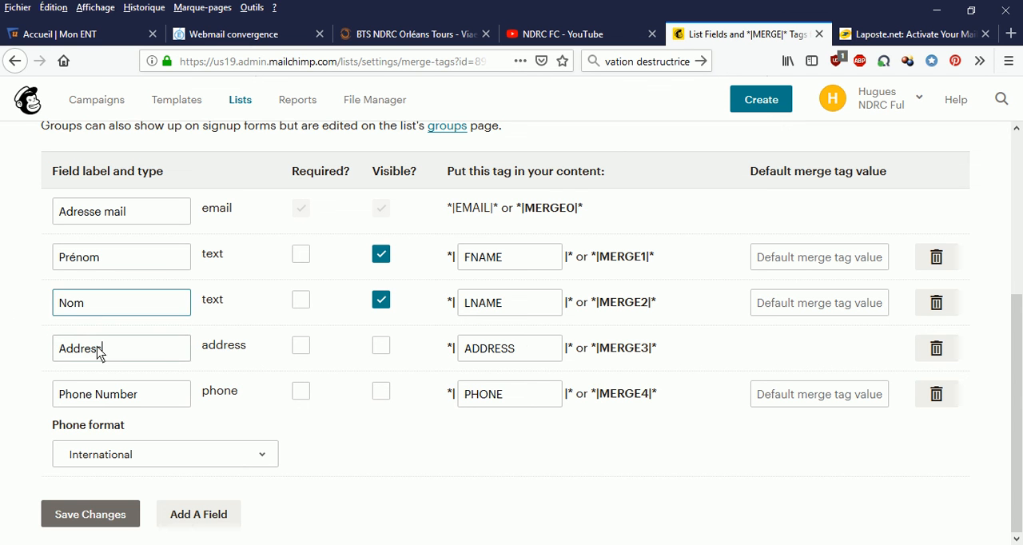
# Rename the Address field label of the list as "Adresse".
pyautogui.moveTo(101, 349); pyautogui.dragTo(4, 357)
pyautogui.write('ad')
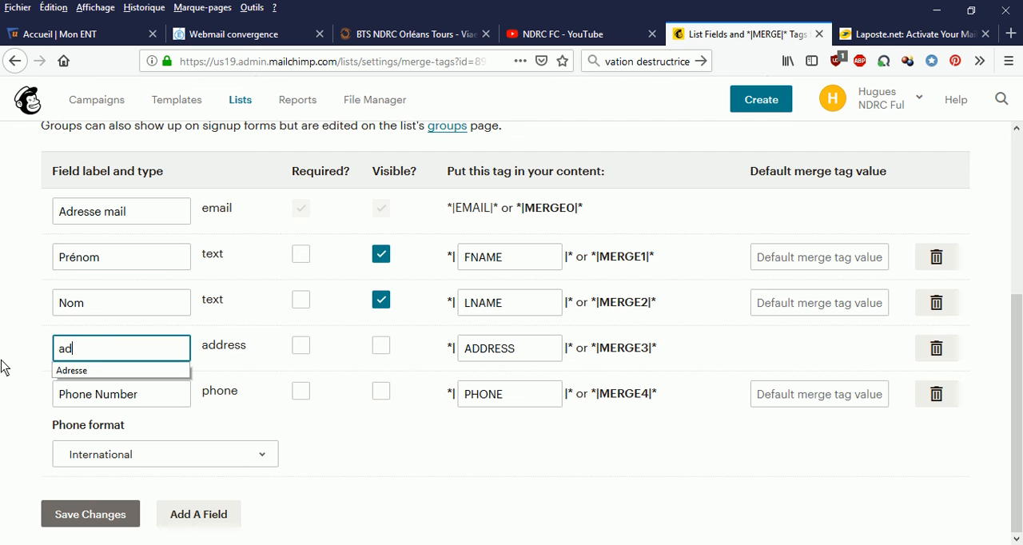
pyautogui.click(83, 372)
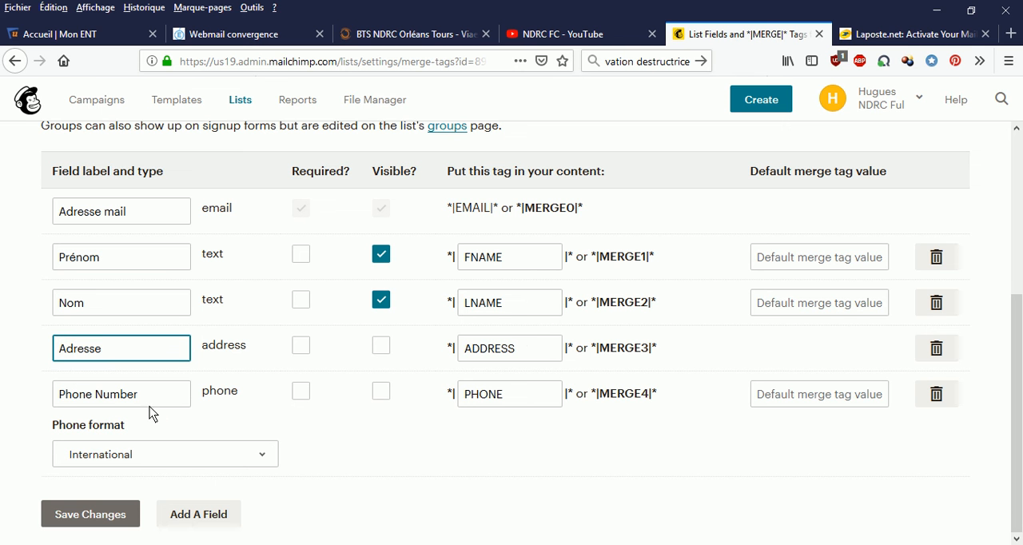
# Rename the Phone Number field label as "Numéro de téléphone" and save the changes to the list fields.
pyautogui.moveTo(147, 403); pyautogui.dragTo(8, 422)
pyautogui.write('nu')
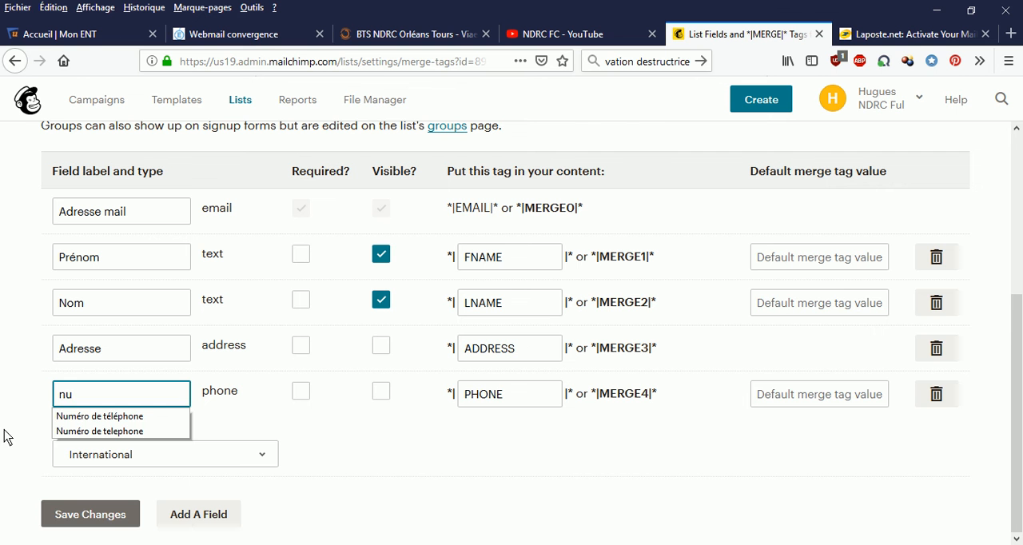
pyautogui.click(96, 416)
pyautogui.click(115, 517)
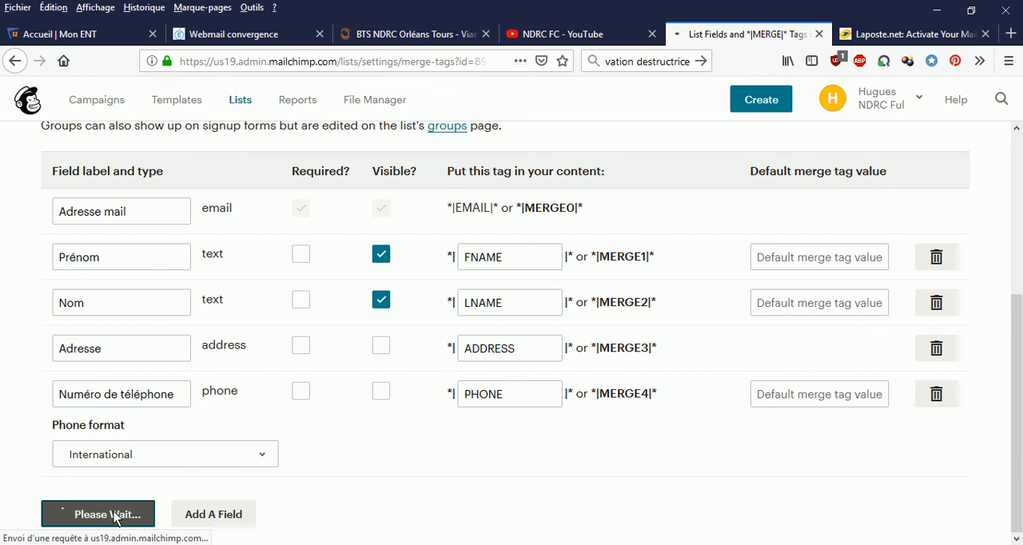